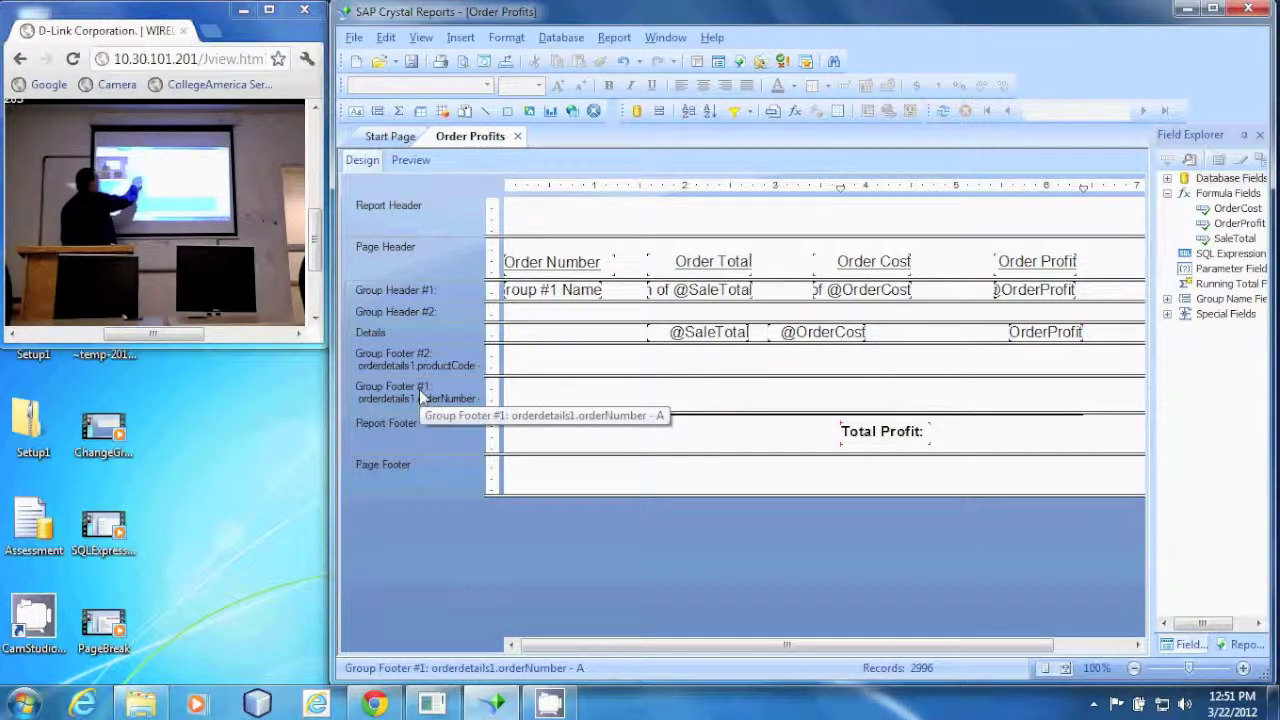
Nudge the order-number group field in Group Header #1 slightly downward.
{"action": "left_click_drag", "start_coordinate": [553, 287], "coordinate": [553, 292]}
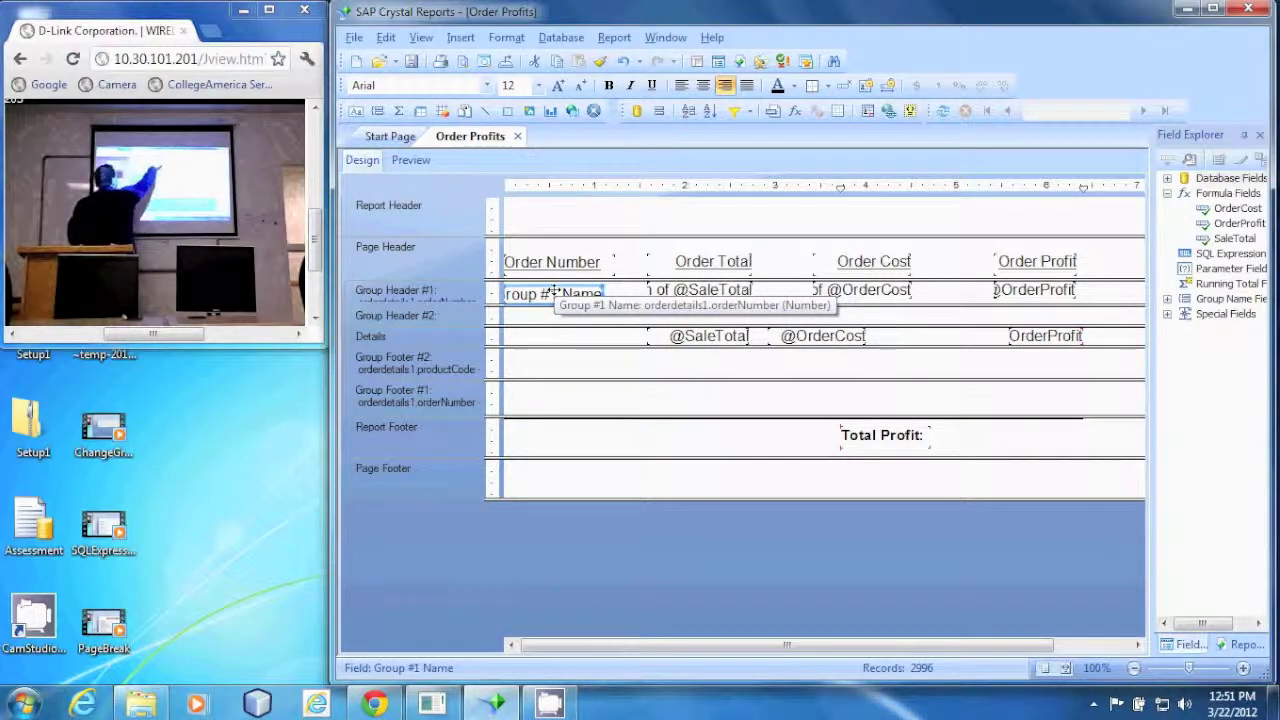
Undo the field move, then inspect the summed and detail SaleTotal, OrderCost and OrderProfit fields.
{"action": "left_click", "coordinate": [624, 62]}
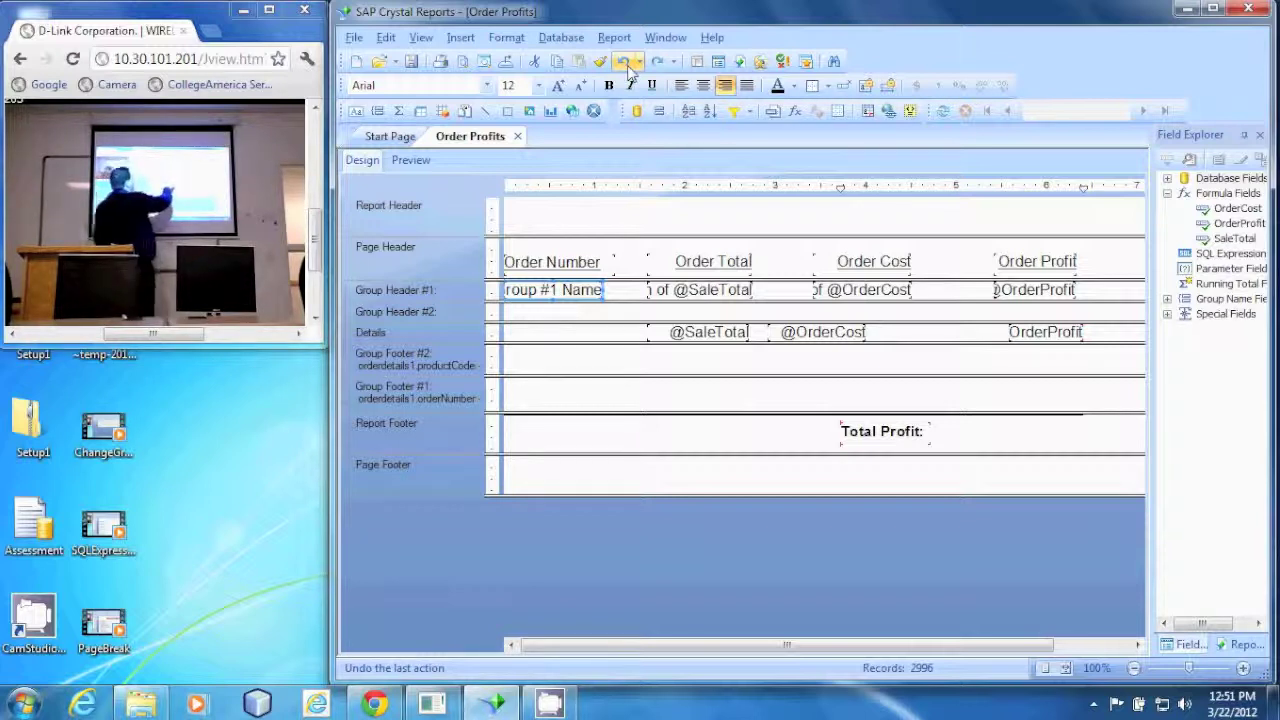
{"action": "left_click", "coordinate": [716, 290]}
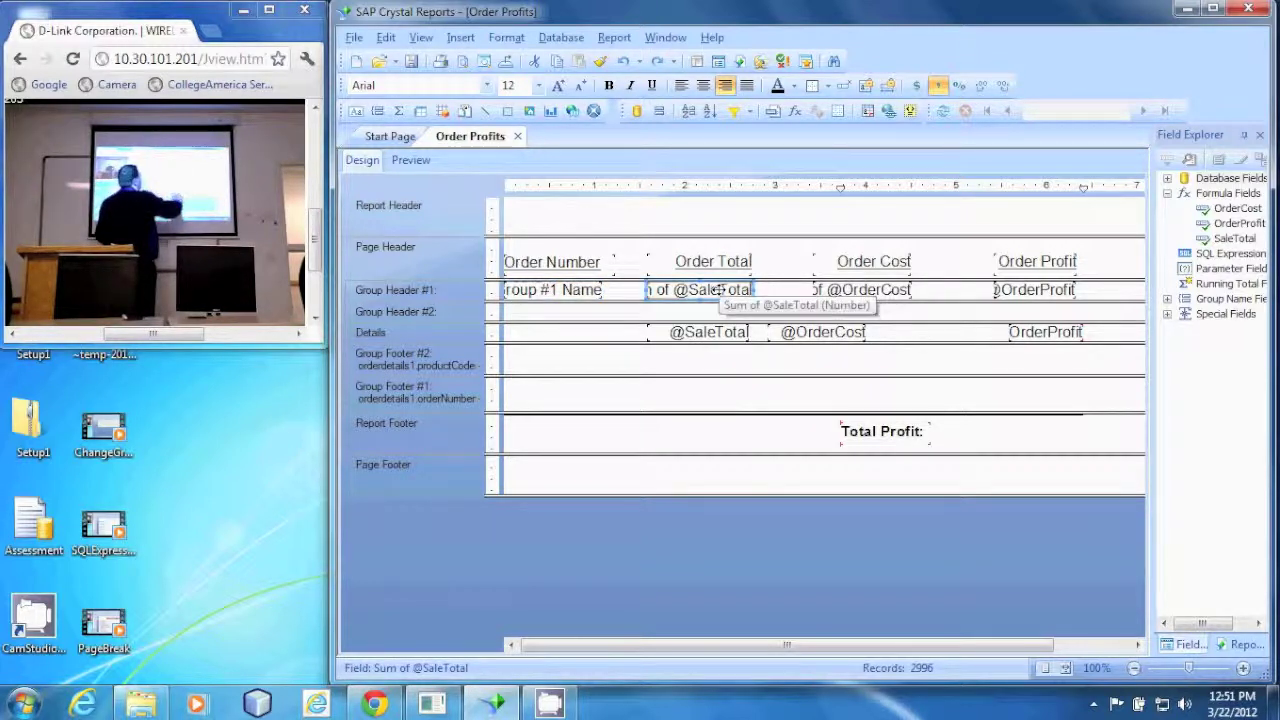
{"action": "left_click", "coordinate": [880, 290]}
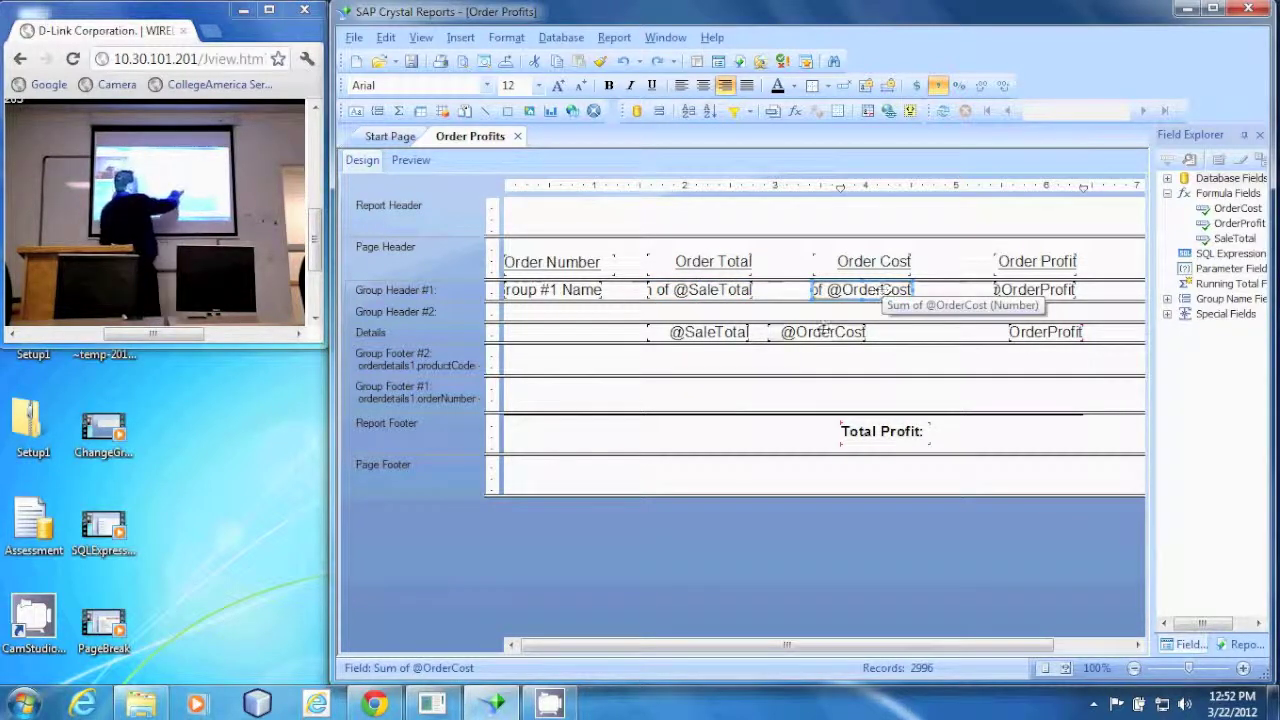
{"action": "left_click", "coordinate": [822, 332]}
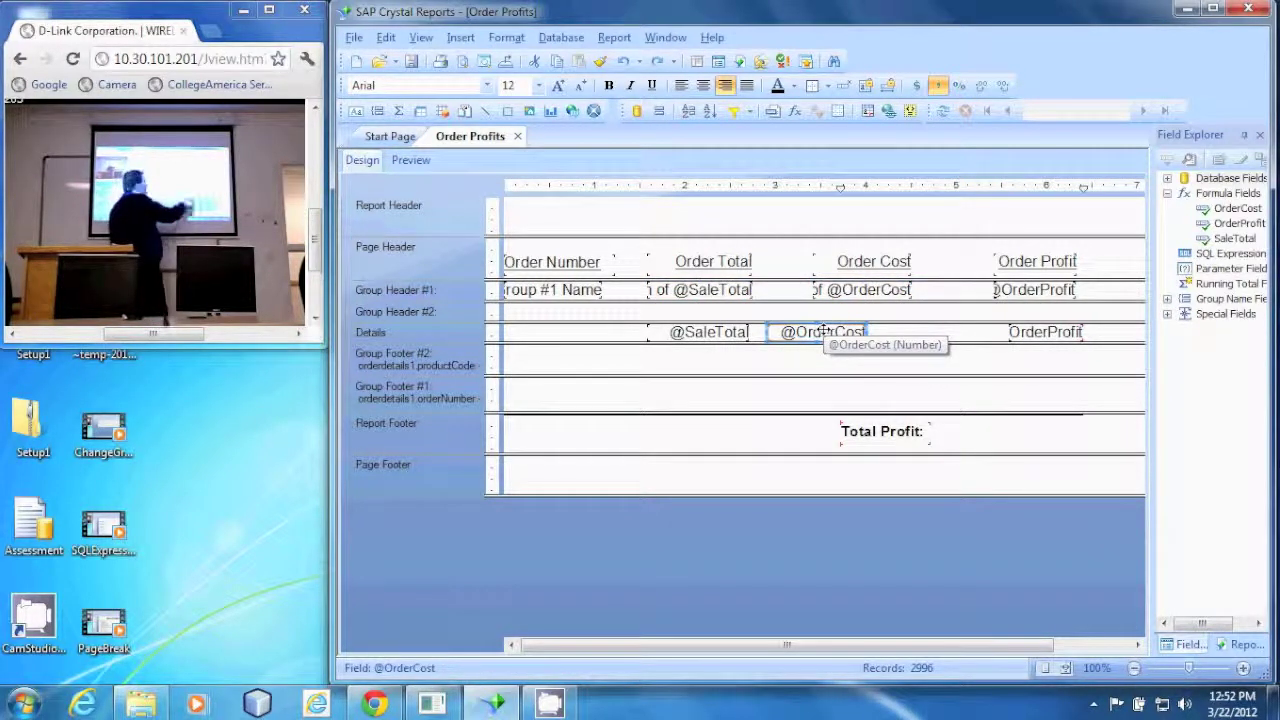
{"action": "left_click", "coordinate": [870, 290]}
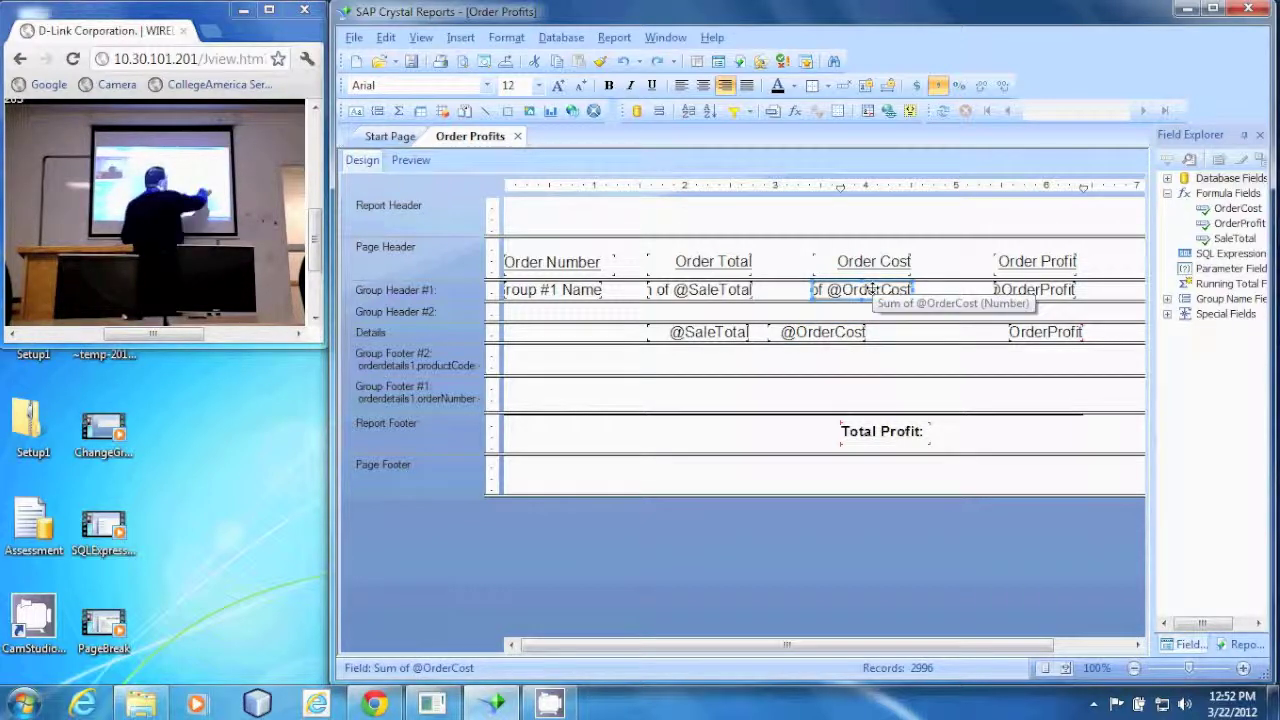
{"action": "left_click", "coordinate": [1040, 332]}
{"action": "left_click", "coordinate": [1032, 290]}
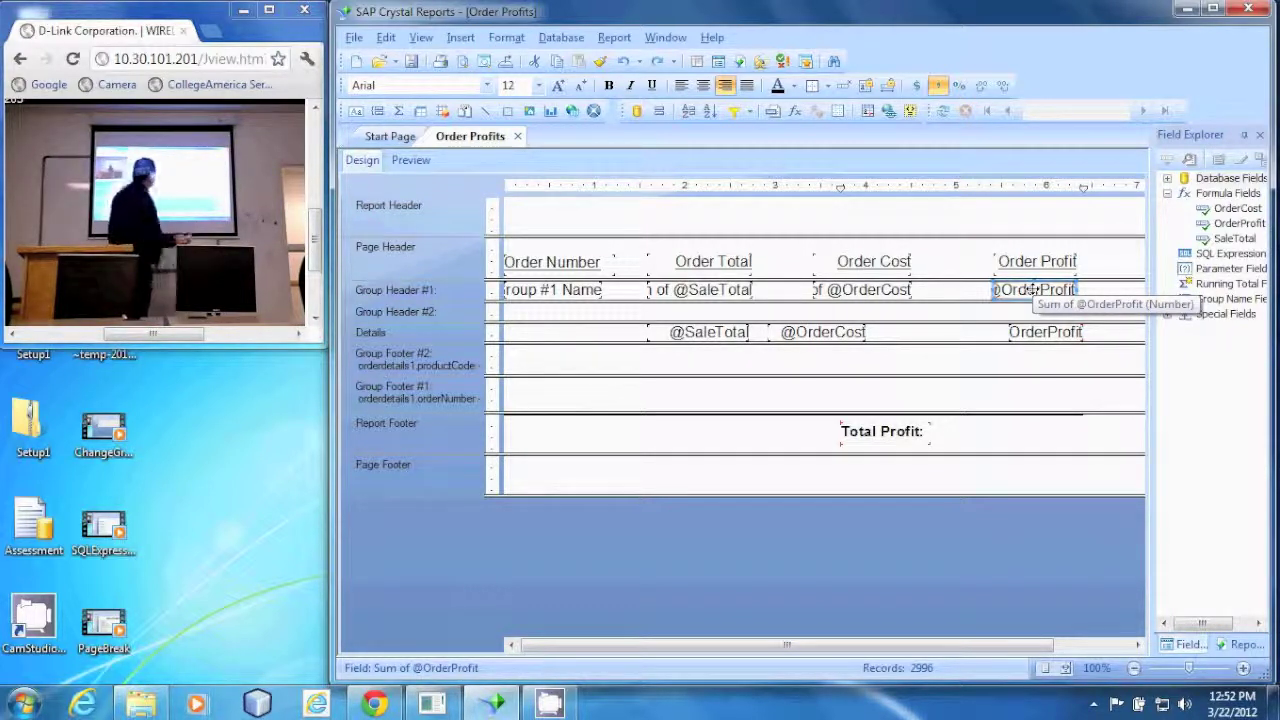
Preview the first page and review order 10100's Total, Cost and Profit sums and SaleTotal details.
{"action": "left_click", "coordinate": [411, 160]}
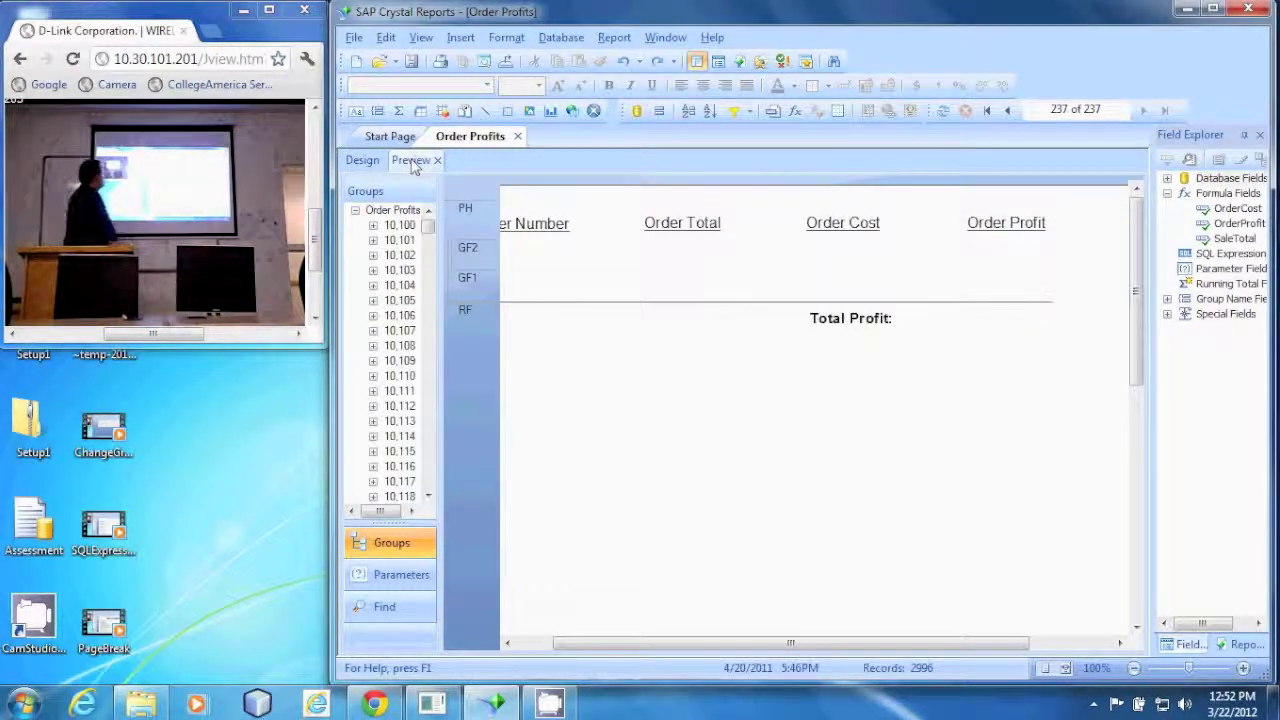
{"action": "left_click", "coordinate": [987, 111]}
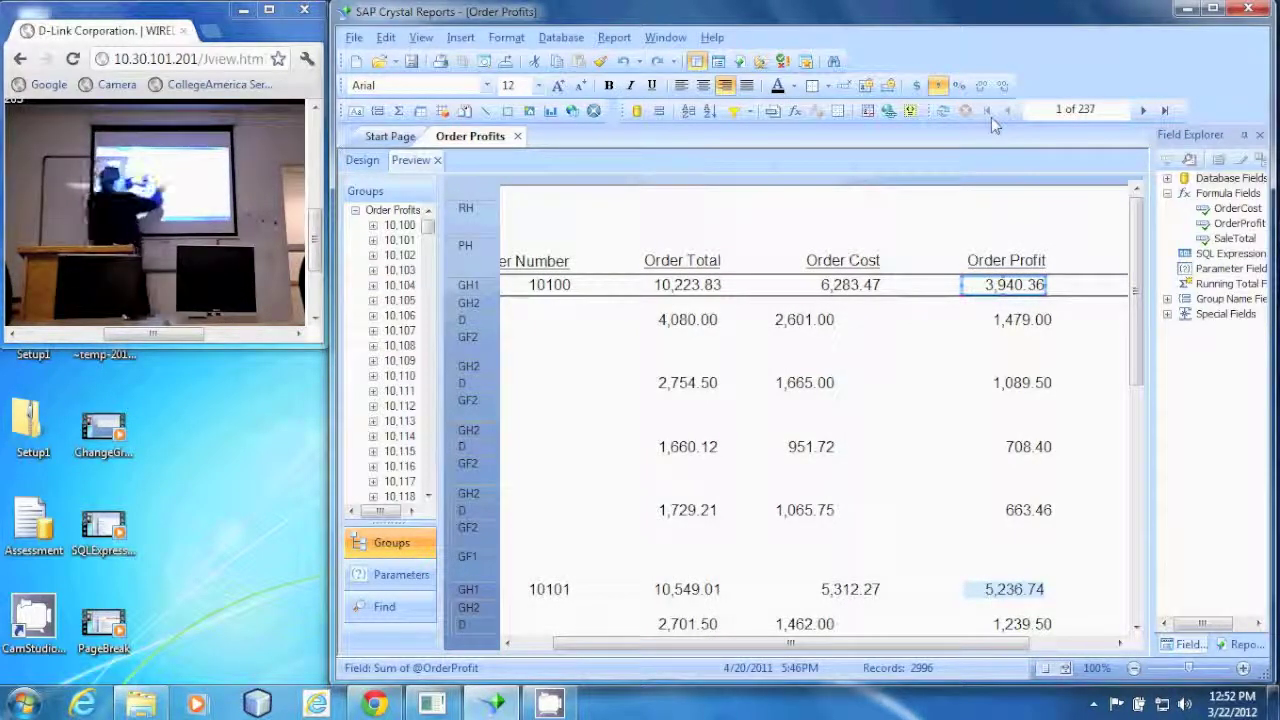
{"action": "left_click", "coordinate": [706, 285]}
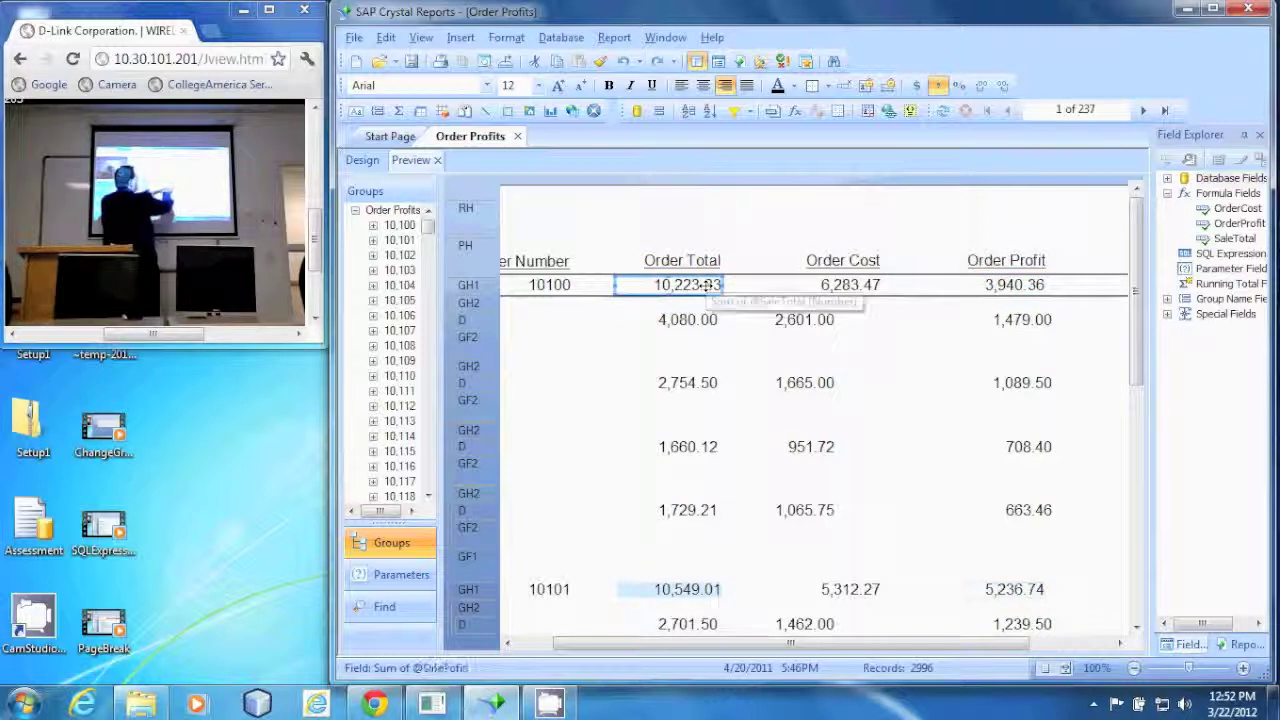
{"action": "left_click", "coordinate": [857, 285]}
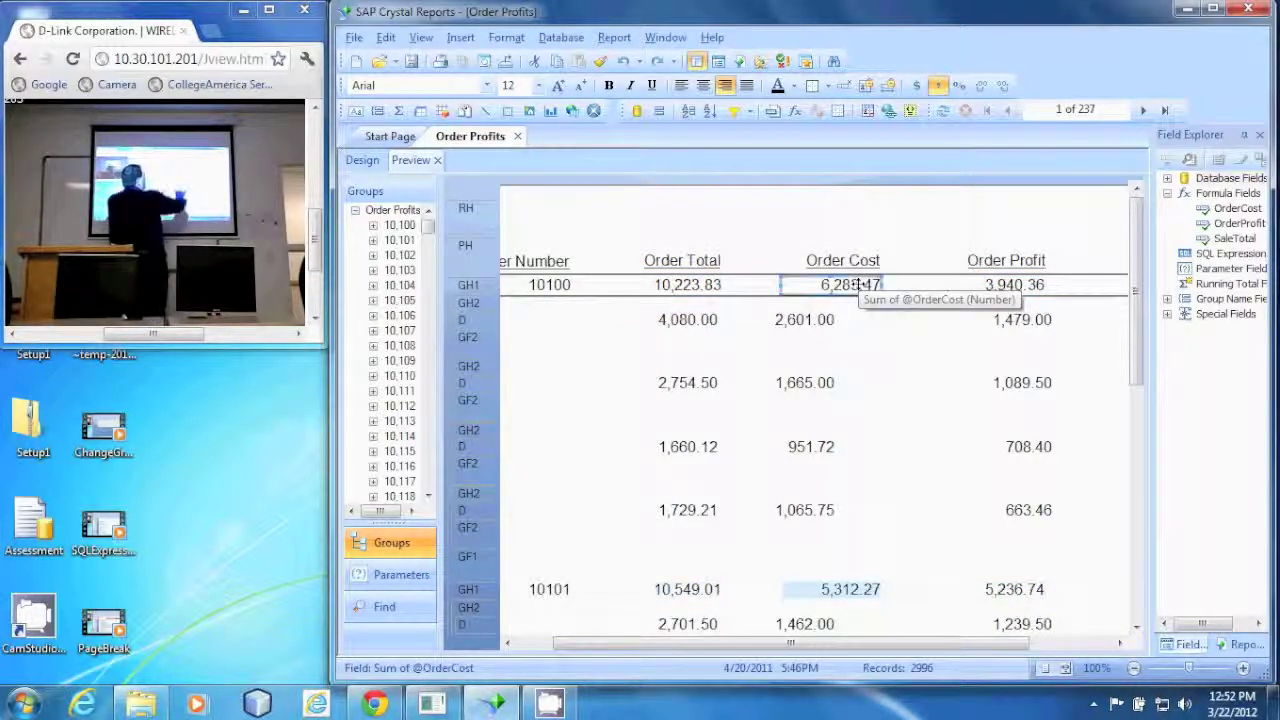
{"action": "left_click", "coordinate": [1020, 285]}
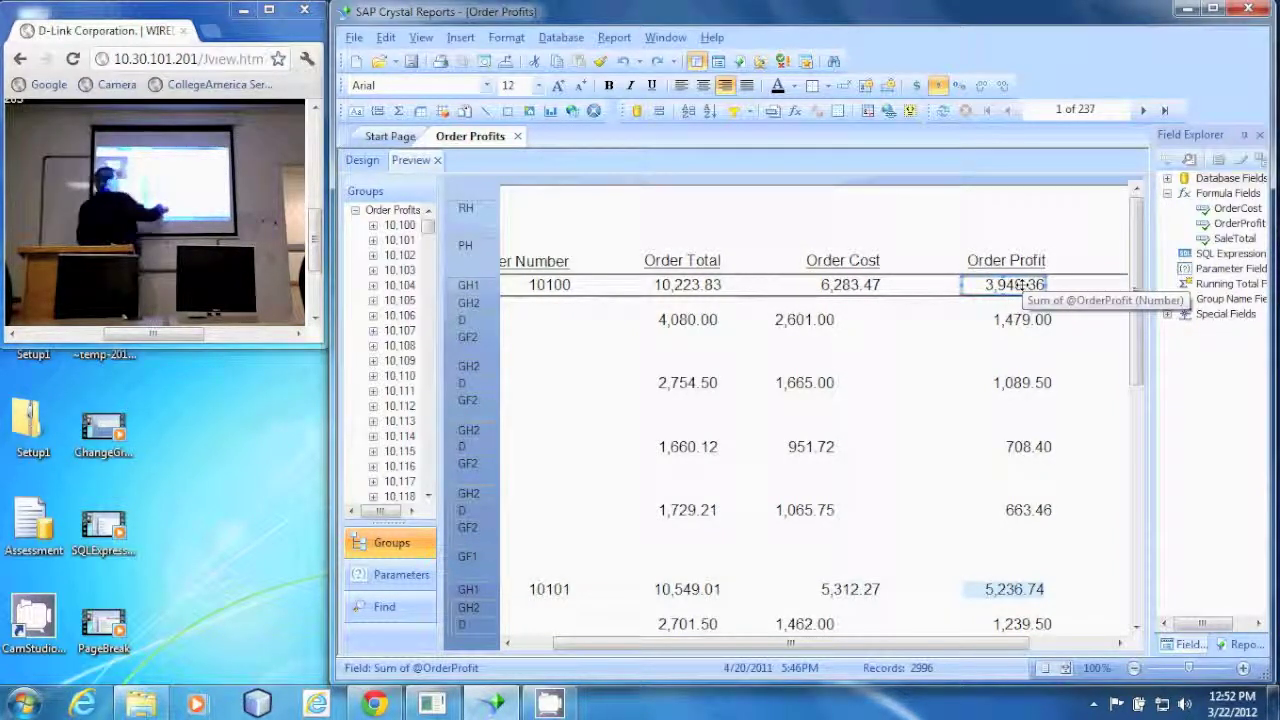
{"action": "left_click_drag", "start_coordinate": [686, 512], "coordinate": [686, 318]}
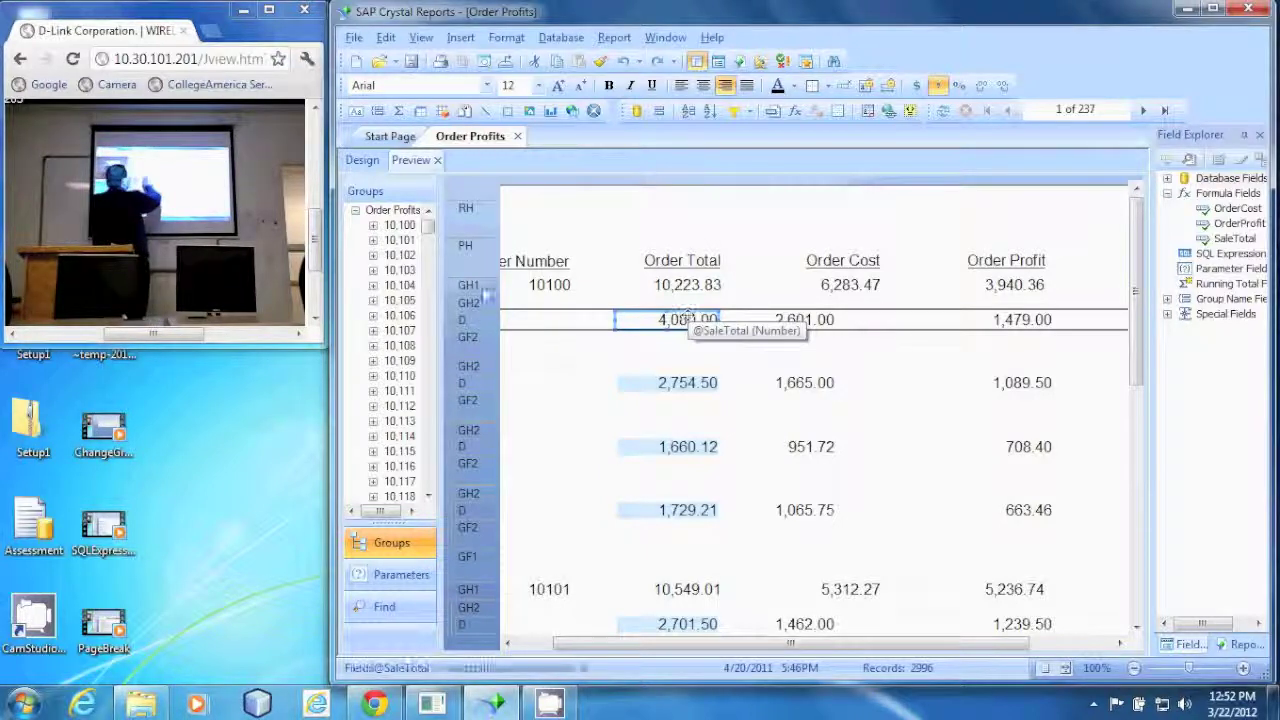
Toggle between Design and Preview, then bring up the Section Expert.
{"action": "left_click", "coordinate": [363, 161]}
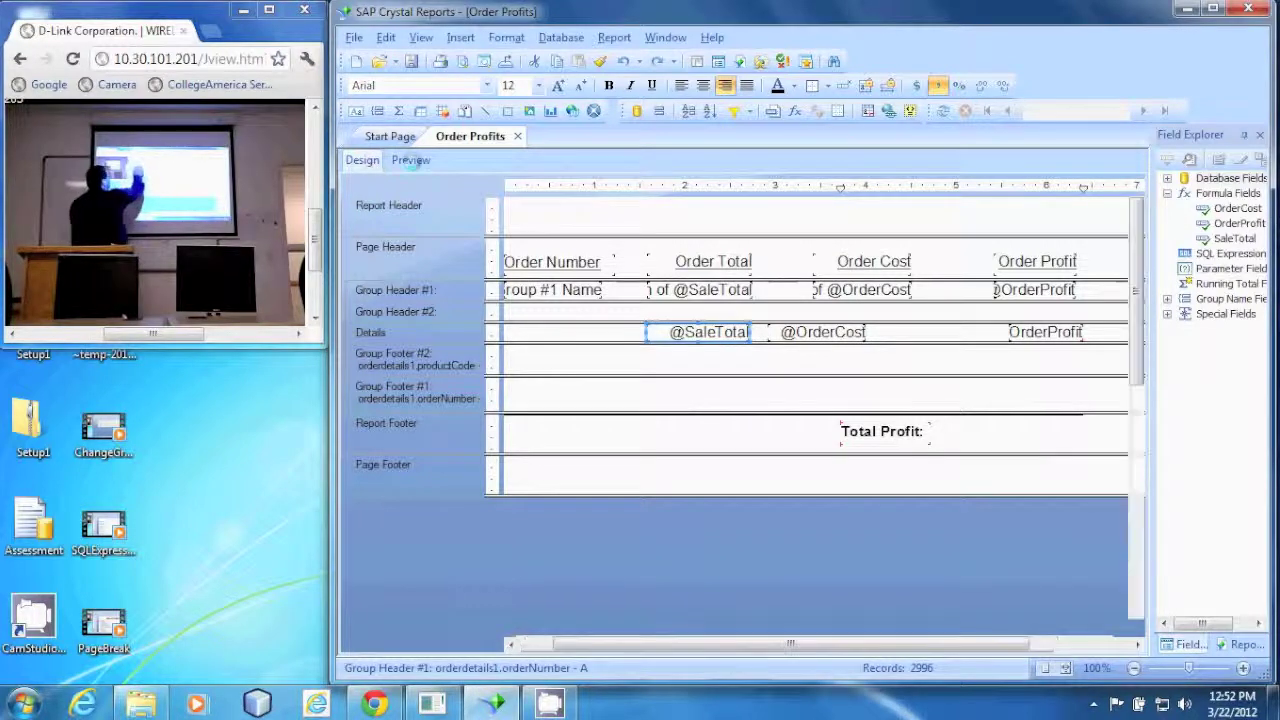
{"action": "left_click", "coordinate": [411, 161]}
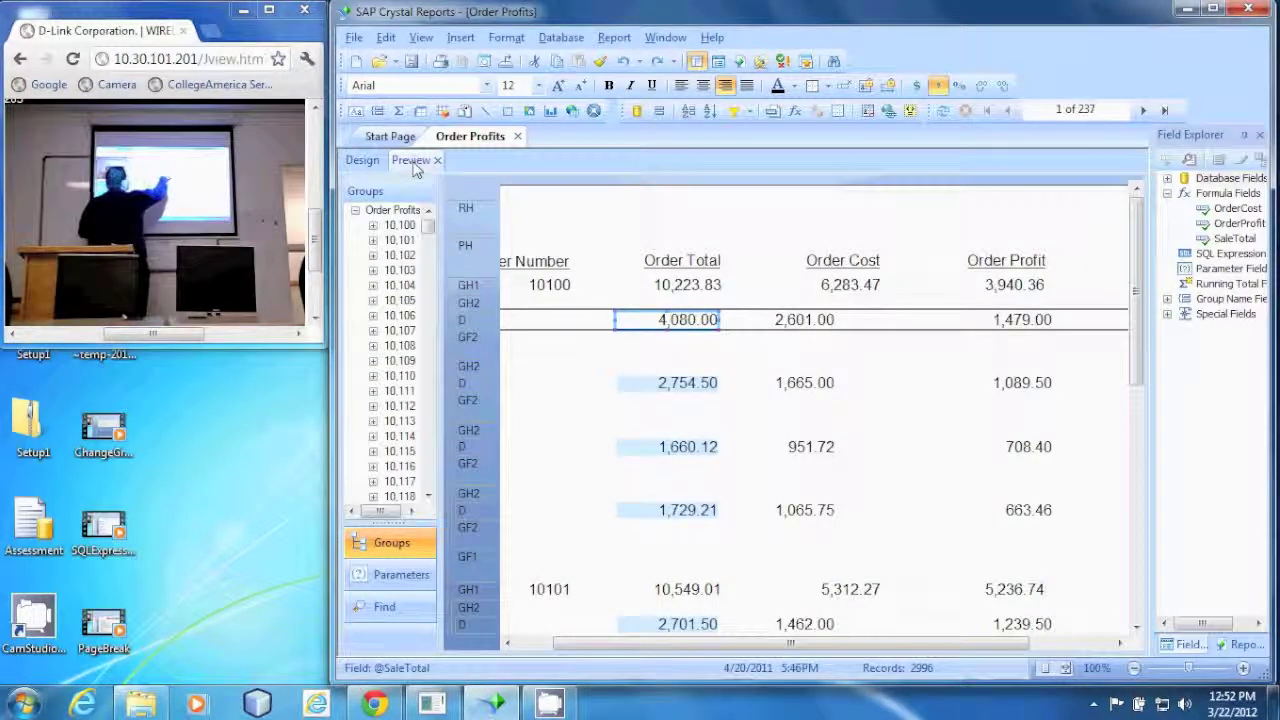
{"action": "left_click", "coordinate": [778, 111]}
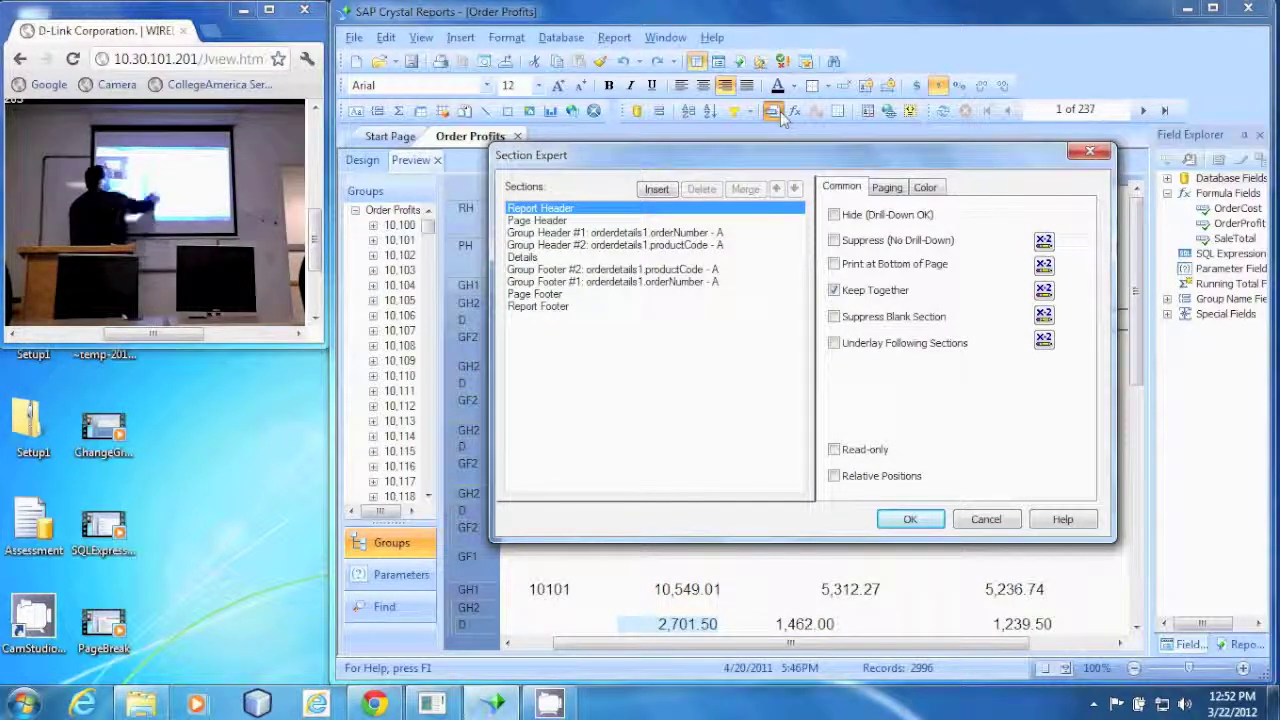
Mark Group Header #2, Details, Group Footer #2 and Group Footer #1 as Hide (Drill-Down OK) and confirm.
{"action": "left_click", "coordinate": [574, 246]}
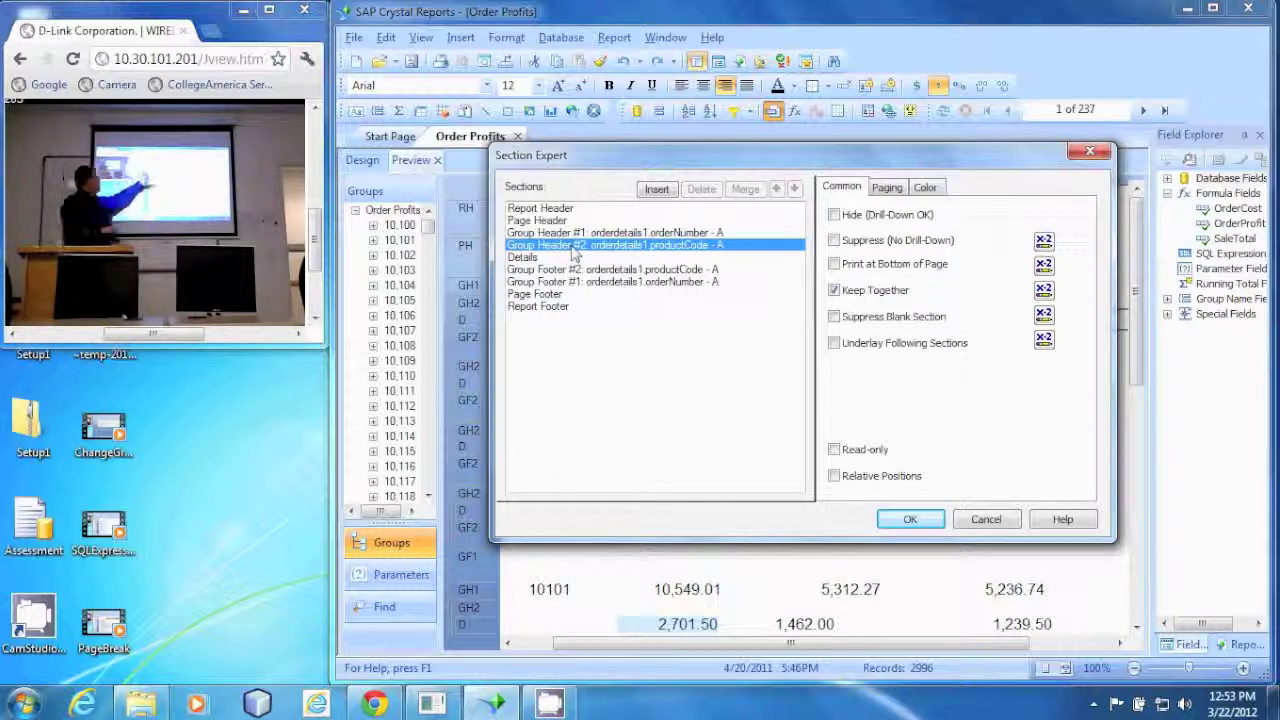
{"action": "left_click", "coordinate": [838, 216]}
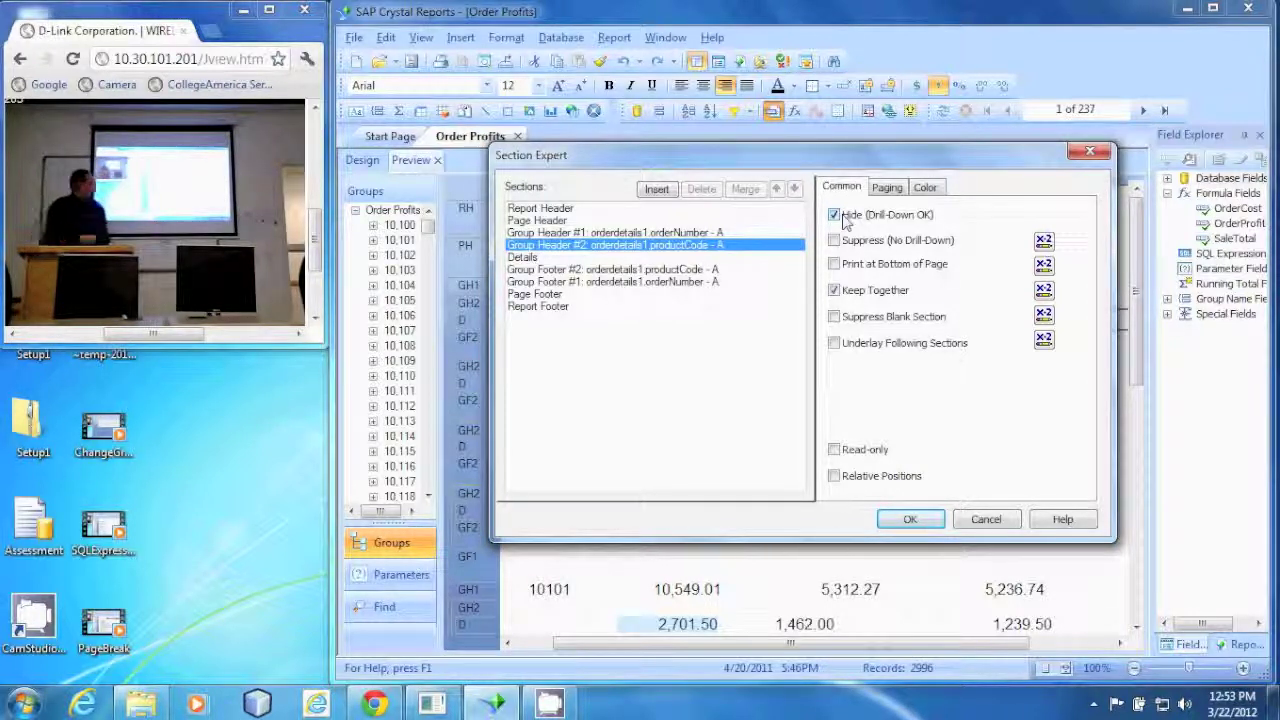
{"action": "left_click", "coordinate": [524, 257]}
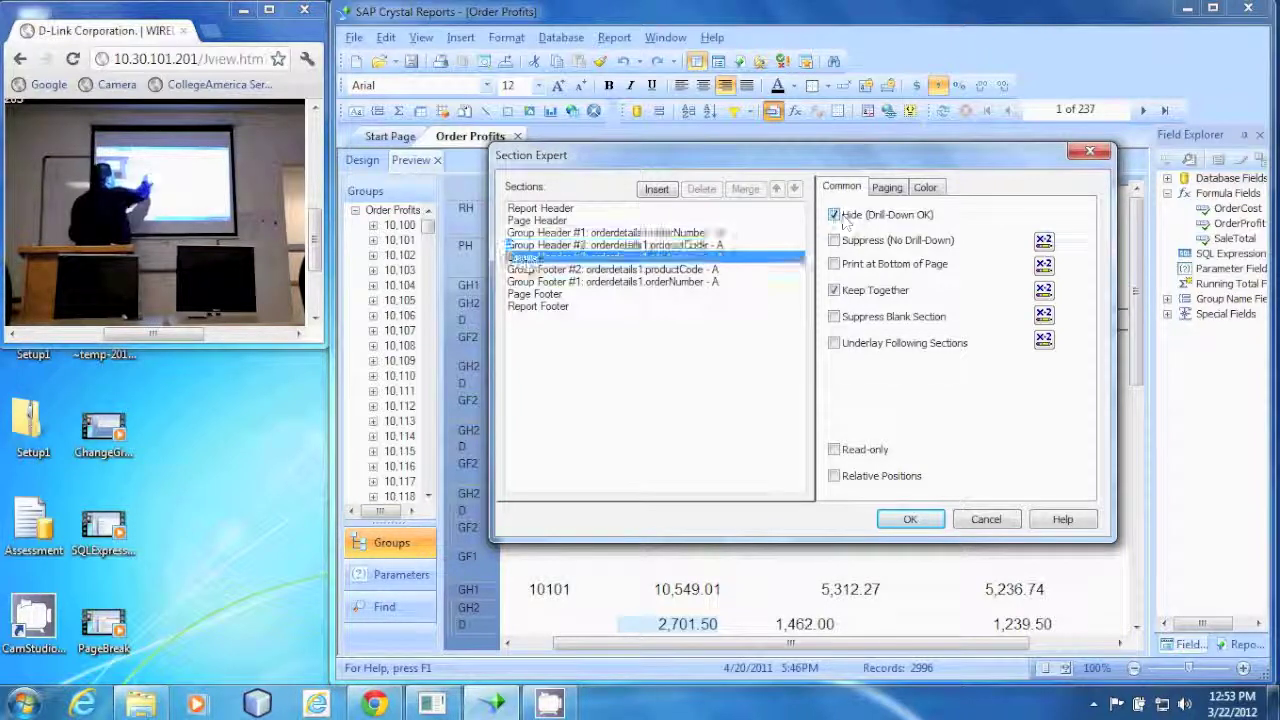
{"action": "left_click", "coordinate": [834, 215]}
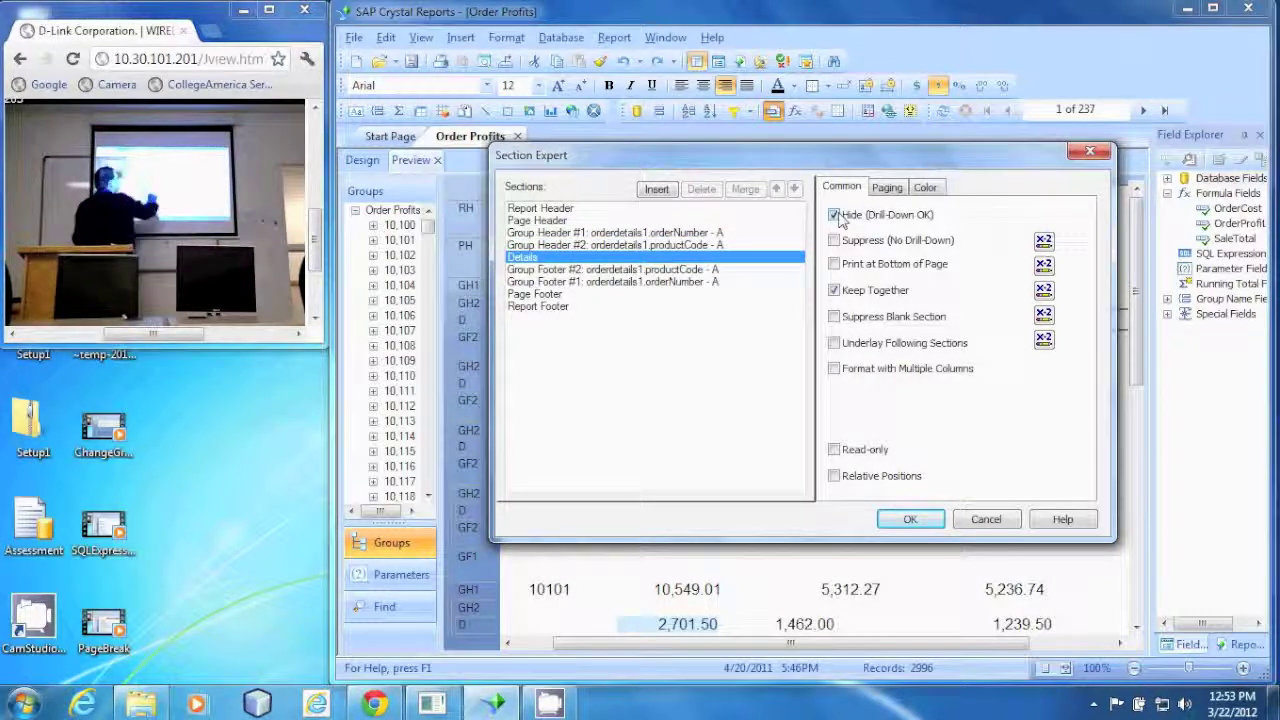
{"action": "left_click", "coordinate": [560, 270]}
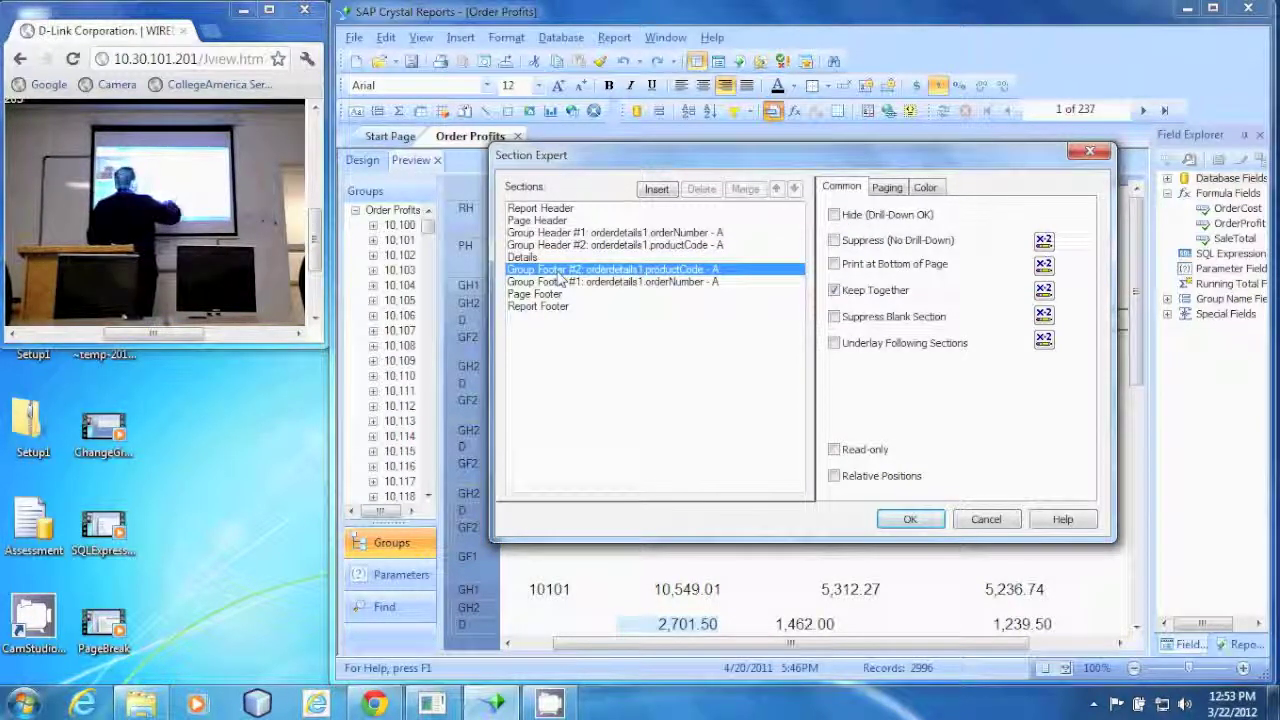
{"action": "left_click", "coordinate": [834, 215]}
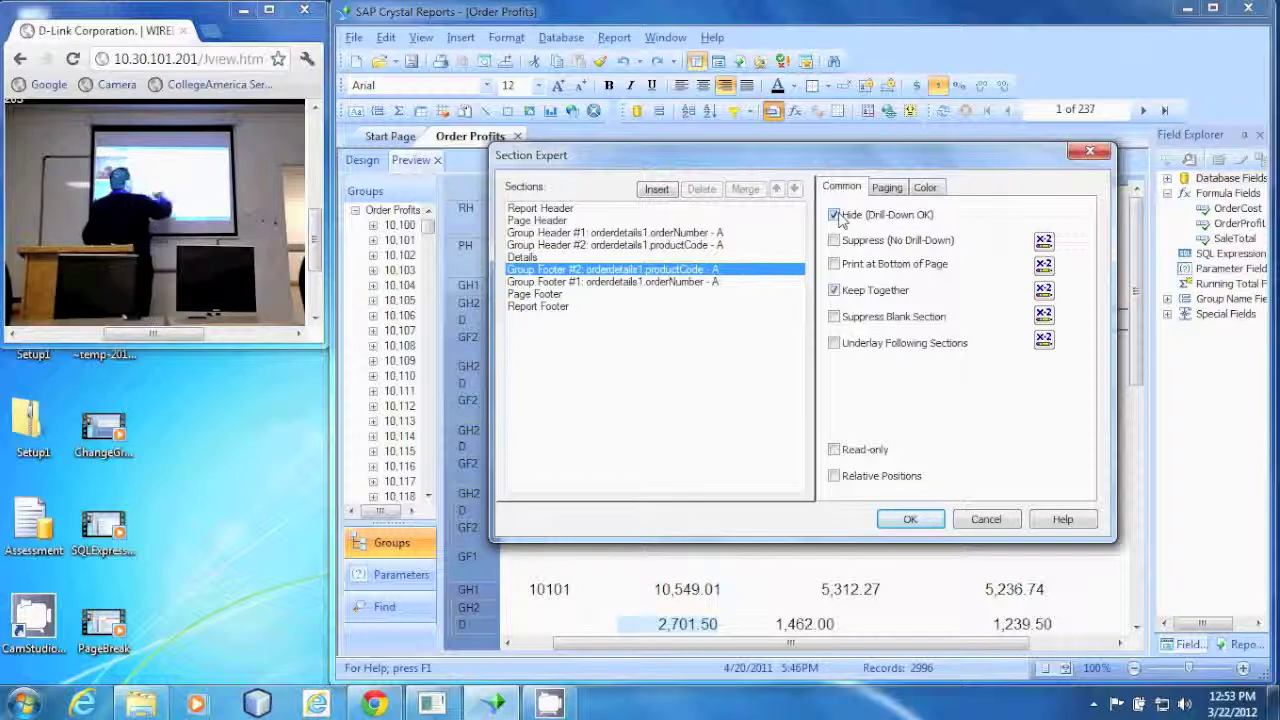
{"action": "left_click", "coordinate": [585, 283]}
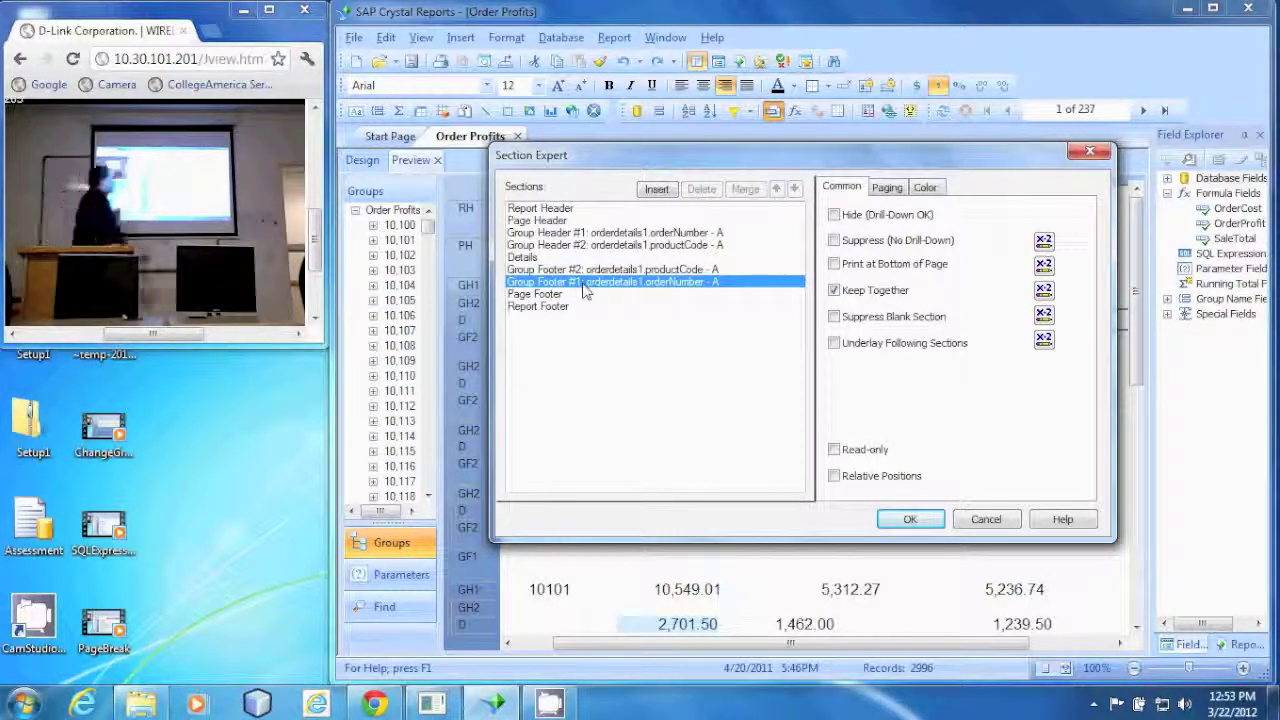
{"action": "left_click", "coordinate": [834, 215]}
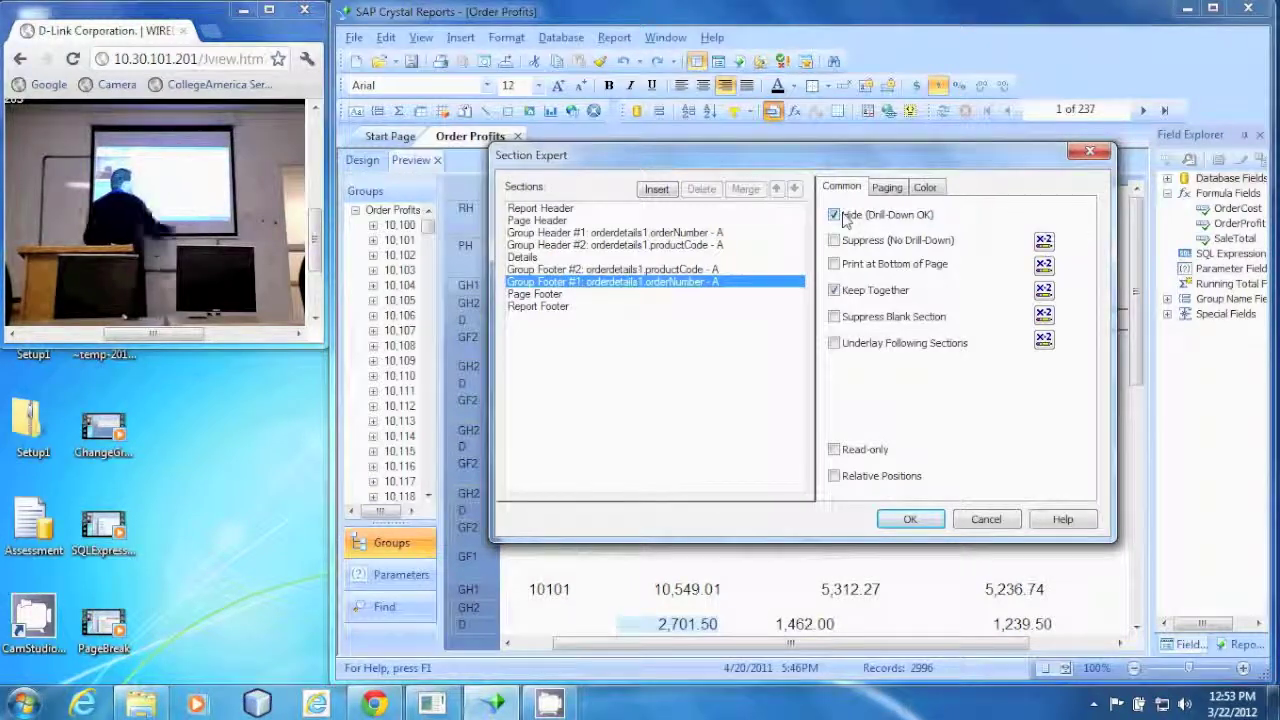
{"action": "left_click", "coordinate": [908, 519]}
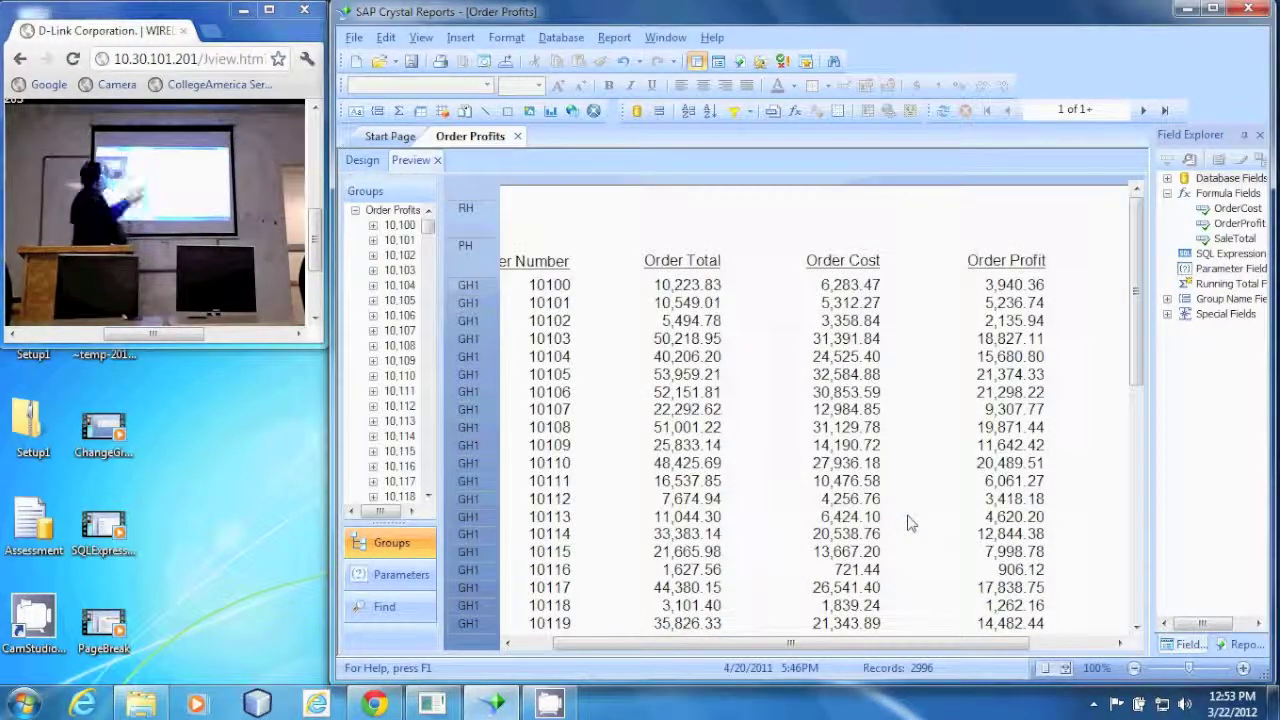
{"action": "left_click", "coordinate": [549, 285]}
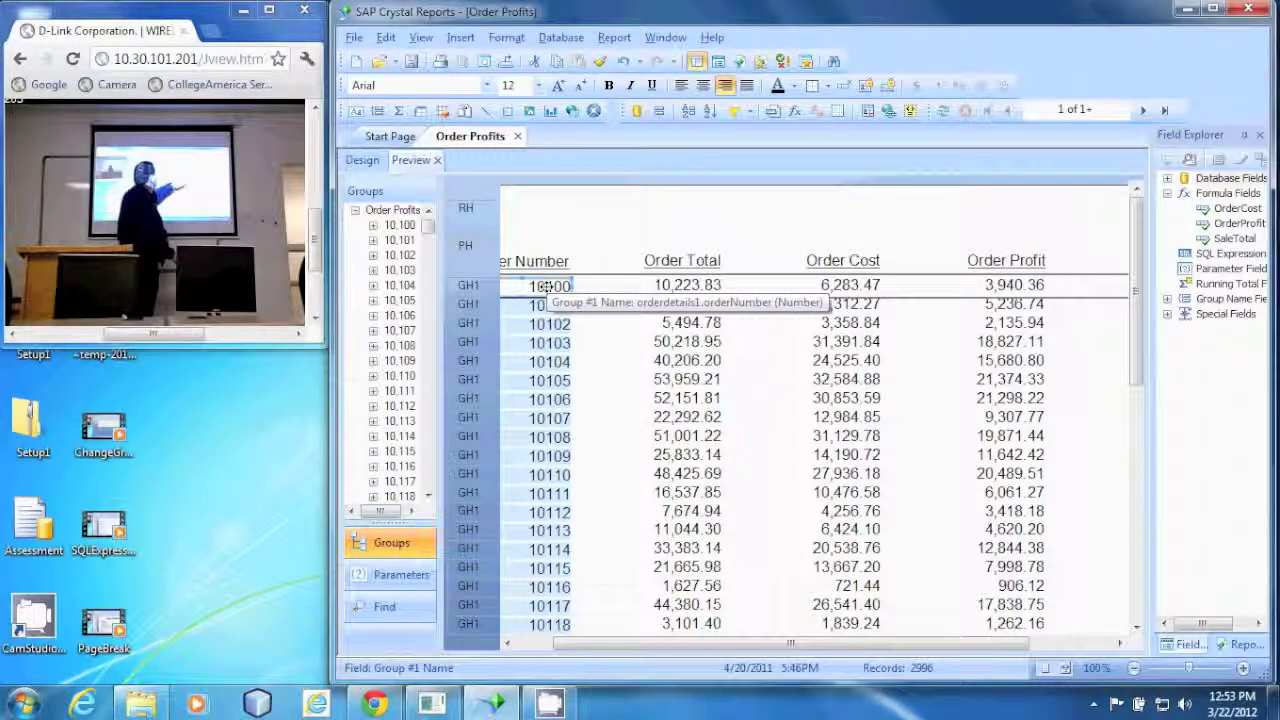
{"action": "left_click", "coordinate": [850, 285]}
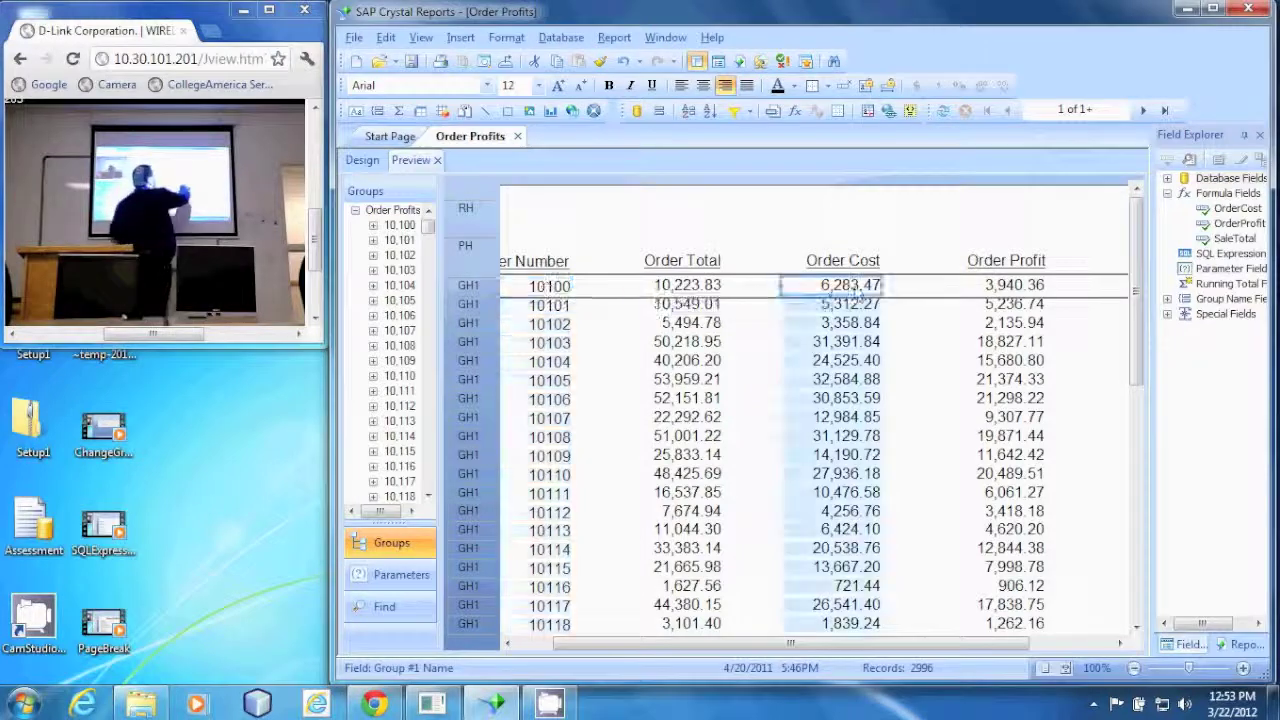
{"action": "left_click", "coordinate": [1015, 287]}
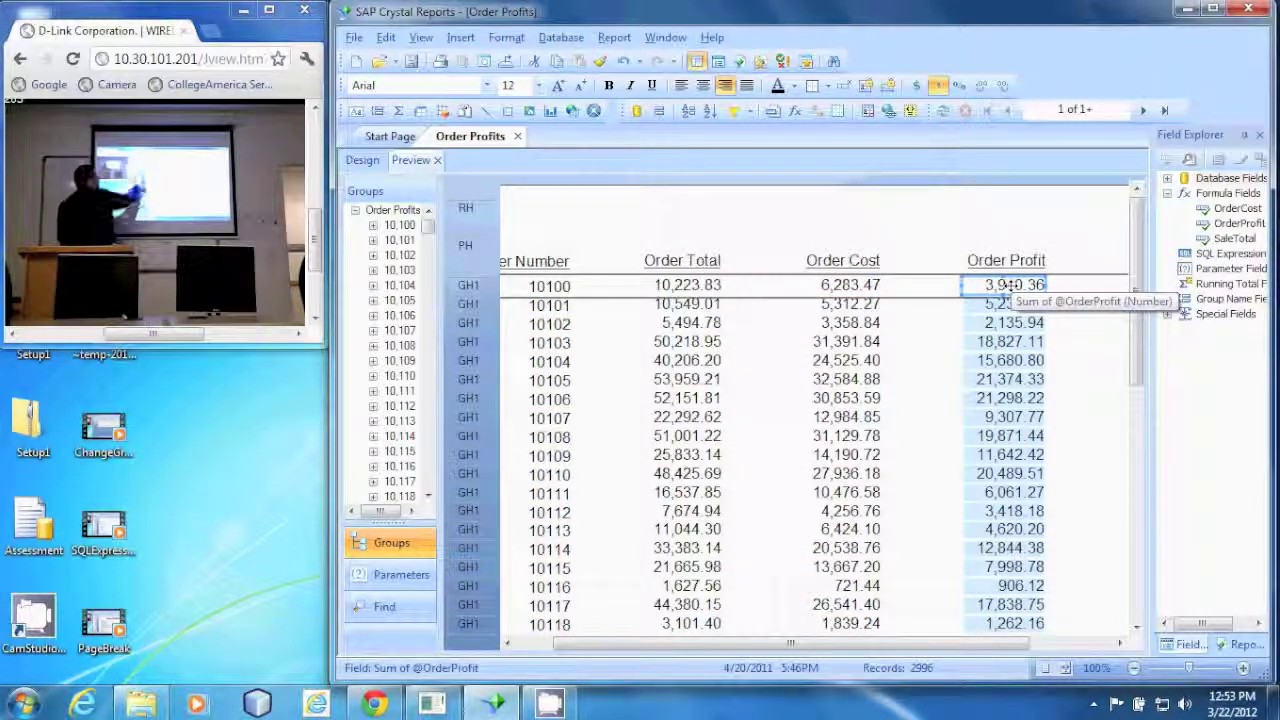
{"action": "left_click", "coordinate": [538, 306]}
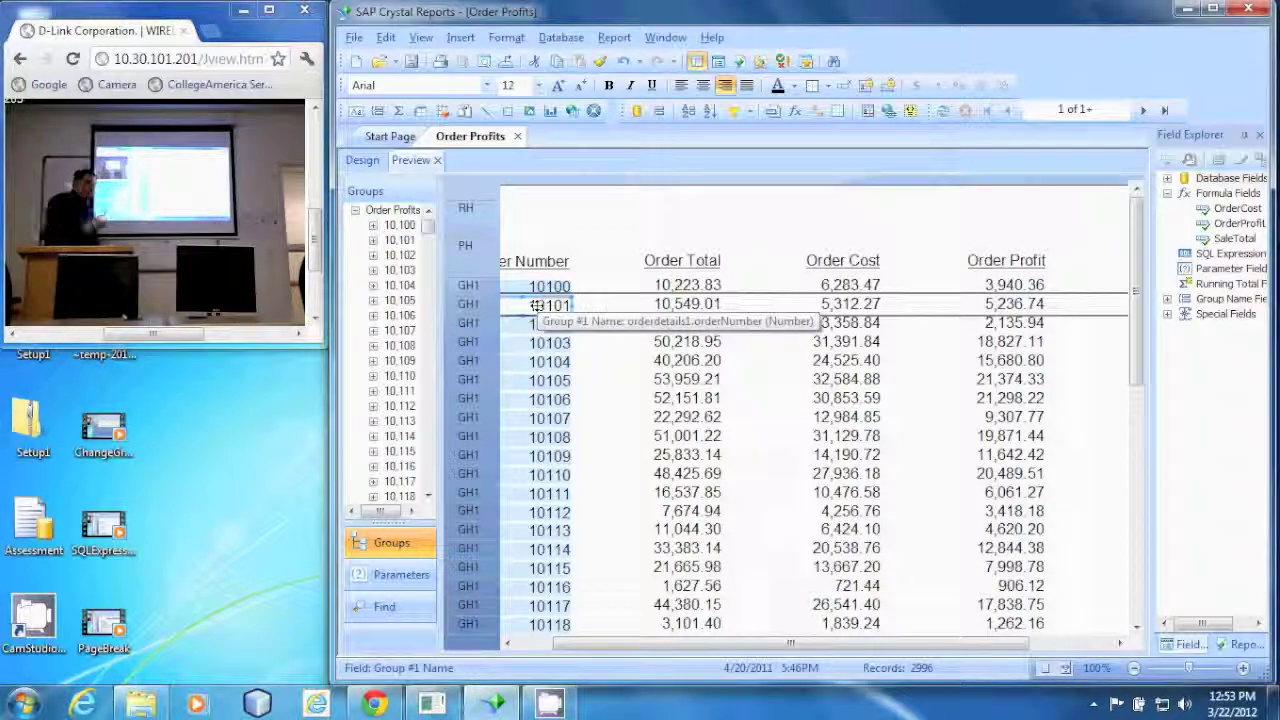